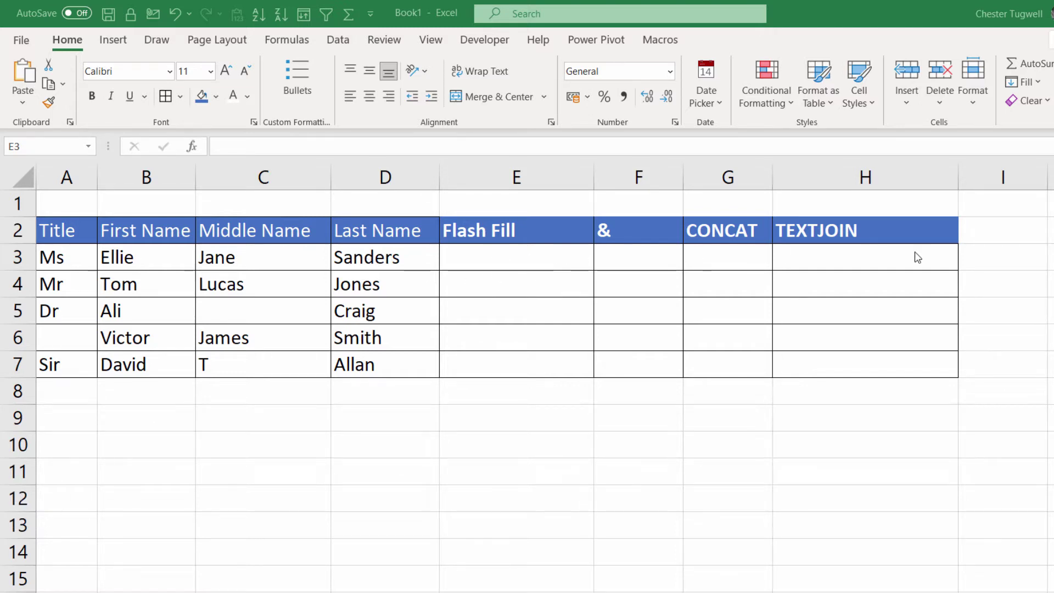
left_click(514, 262)
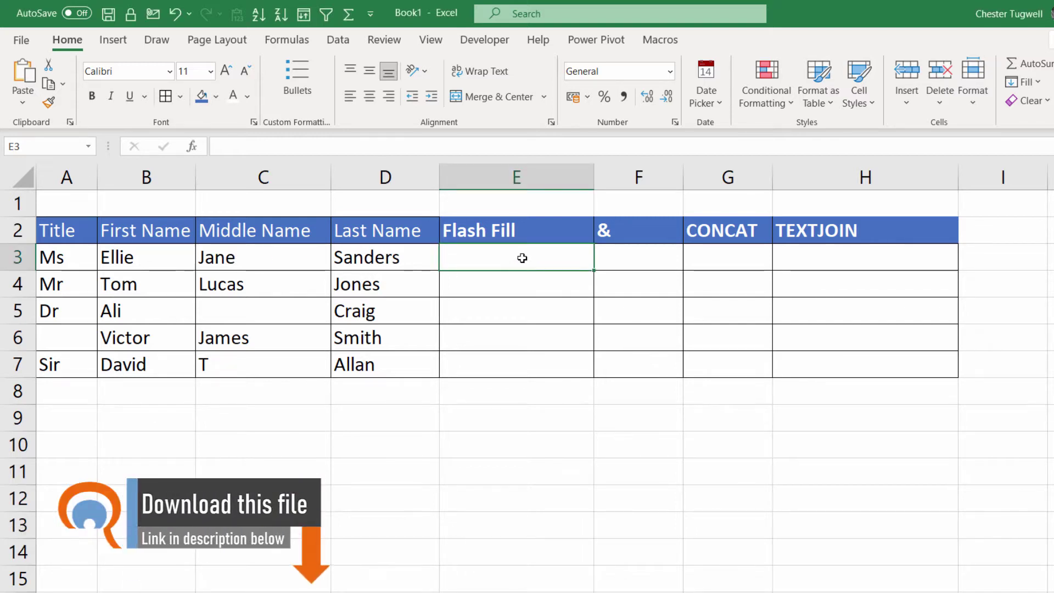
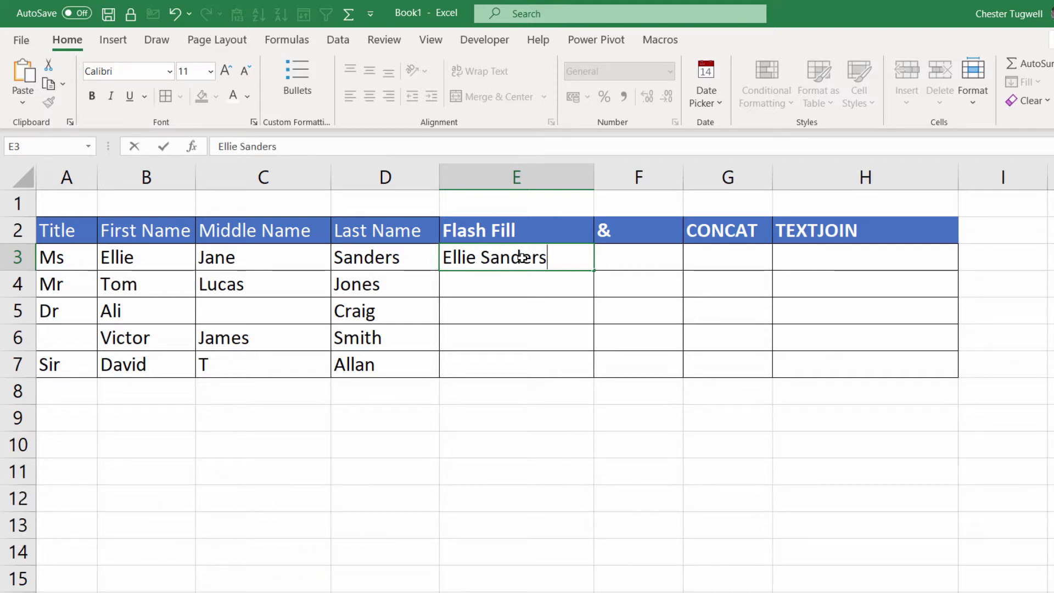
key("ctrl+Return")
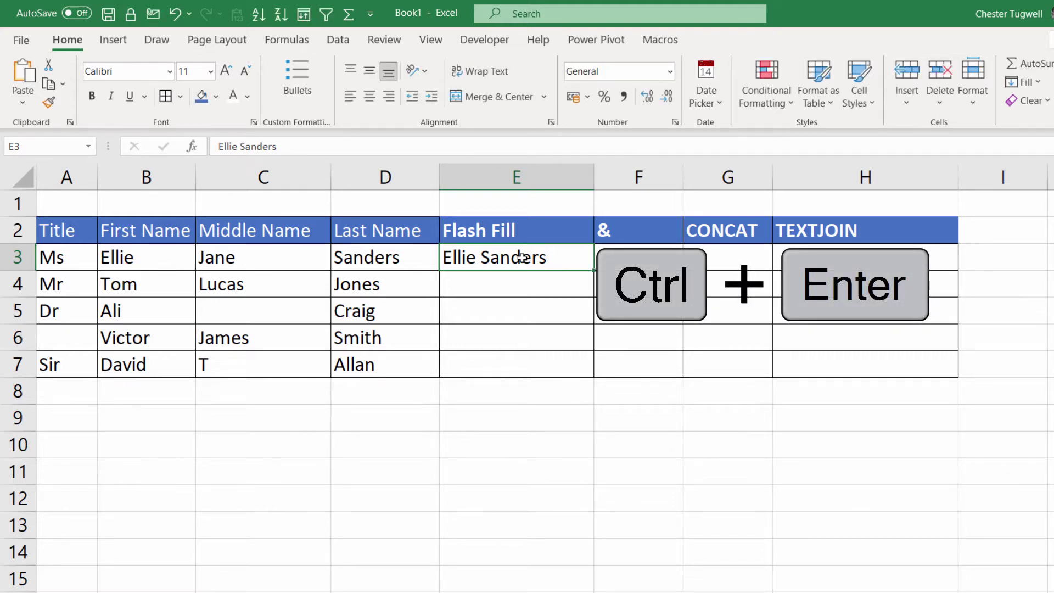
key("ctrl+e")
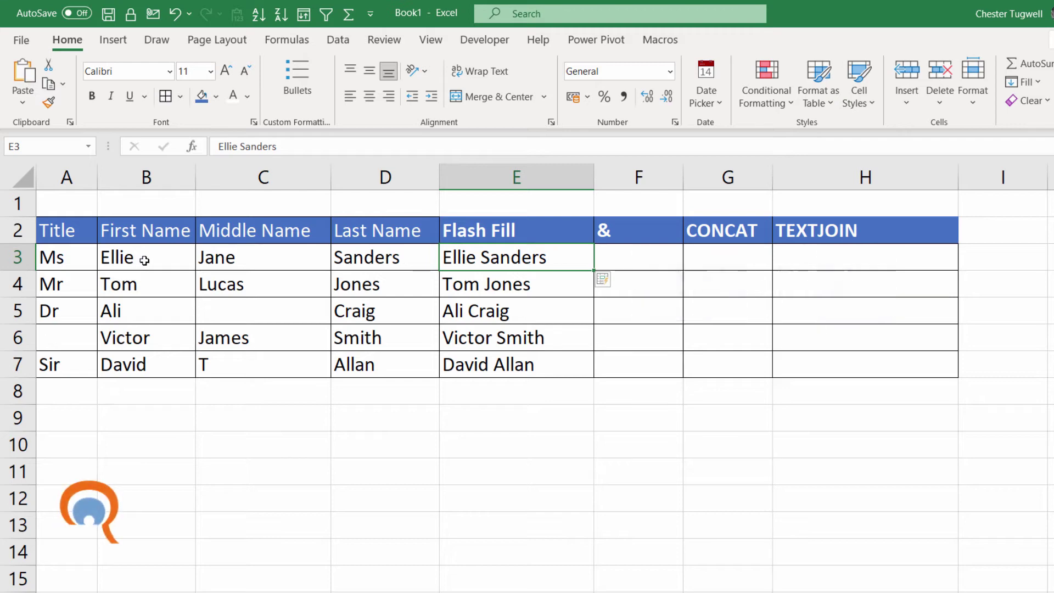
Change the first name in B4 from Tom to Thomas and widen column F.
double_click(141, 285)
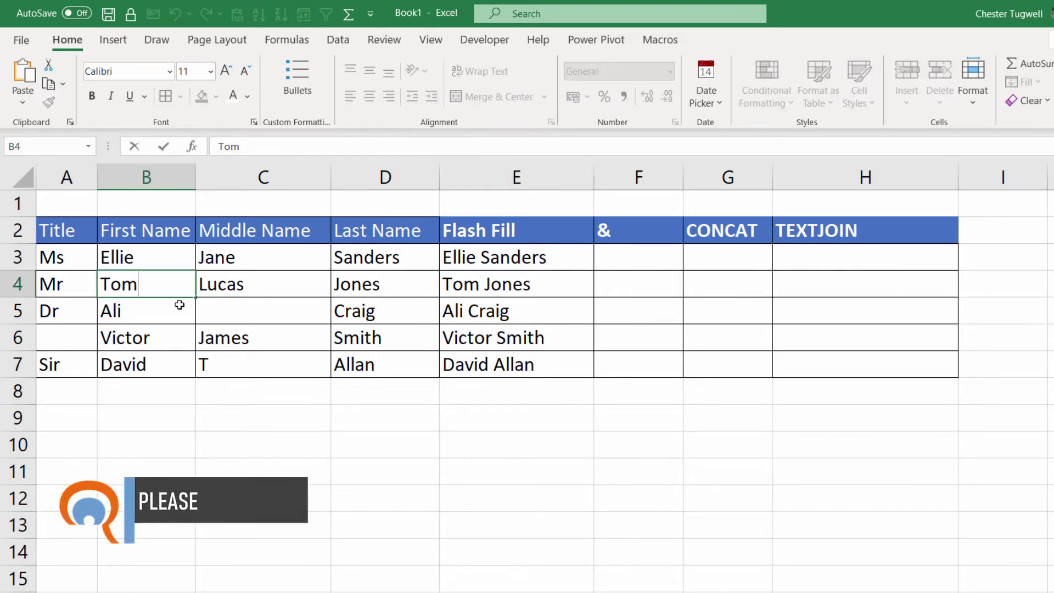
key("BackSpace")
key("BackSpace")
type("homas")
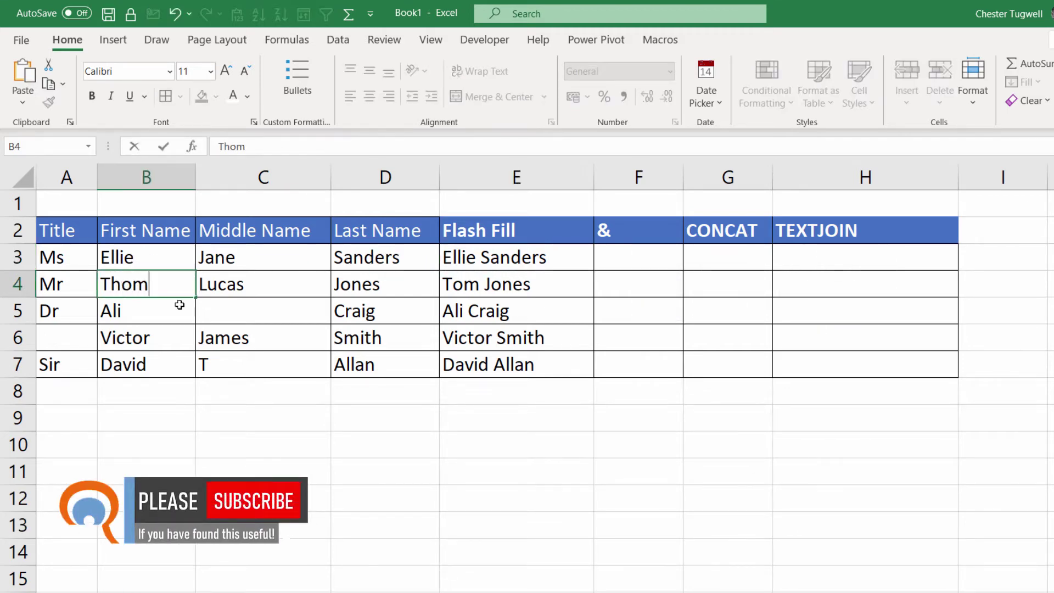
key("Return")
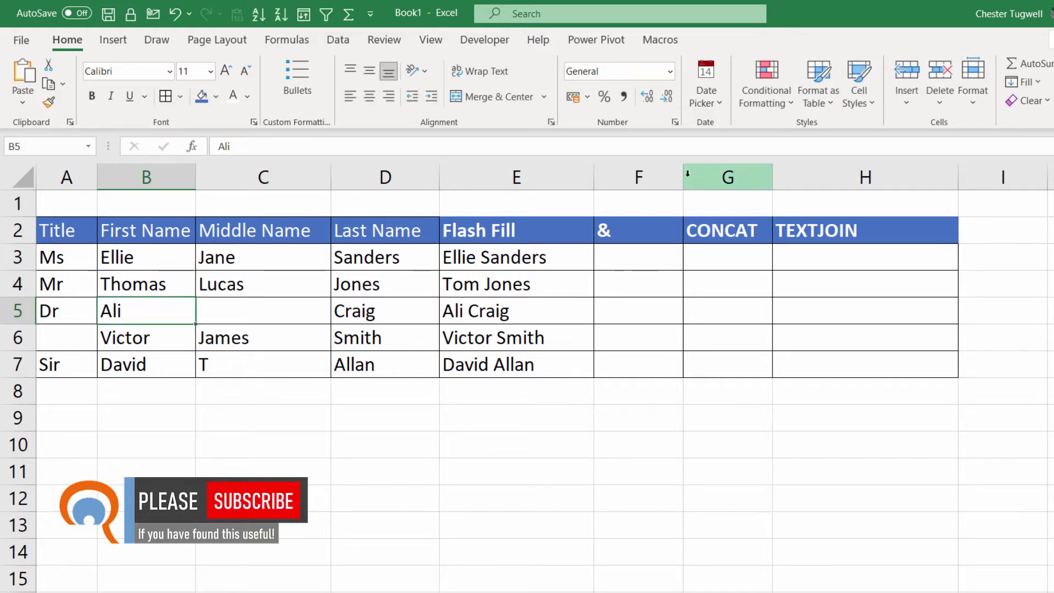
left_click_drag(683, 176, 718, 176)
left_click(631, 256)
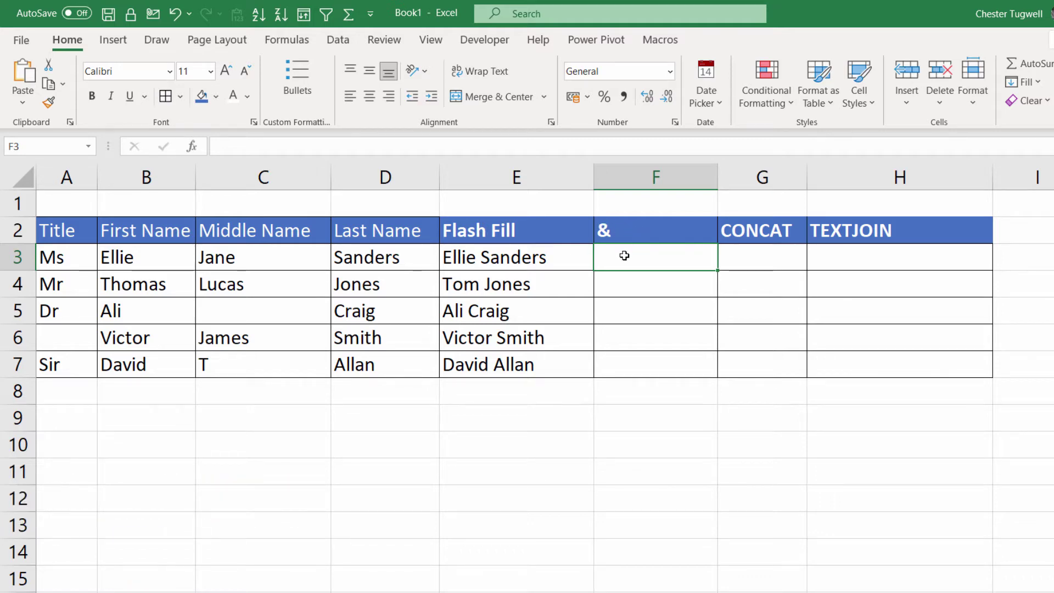
Enter =B3&" "&D3 in F3 and copy it down to F7.
type("=")
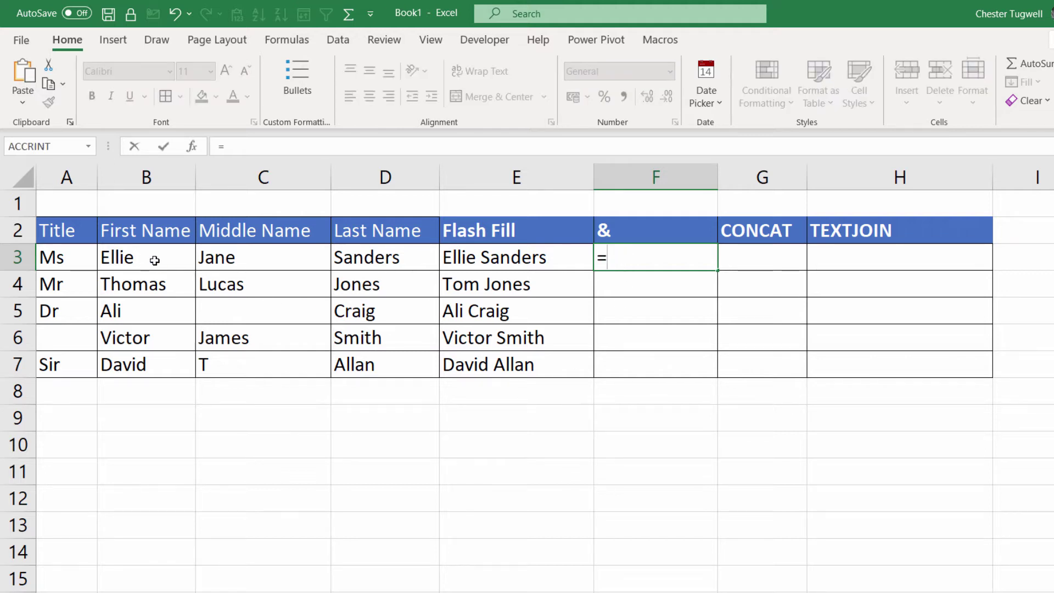
left_click(155, 261)
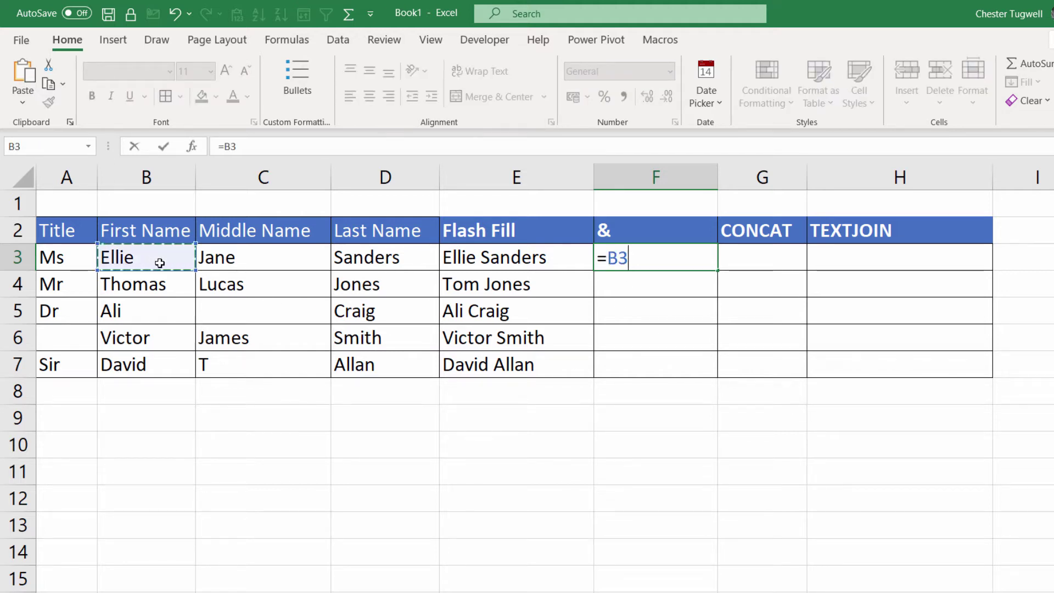
type("&\" \"&")
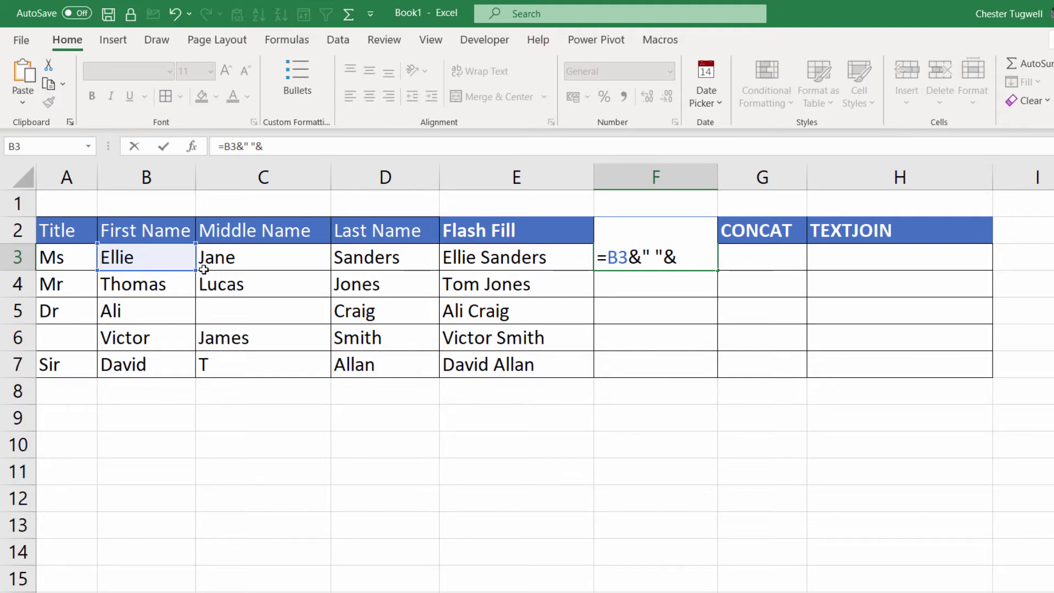
left_click(404, 259)
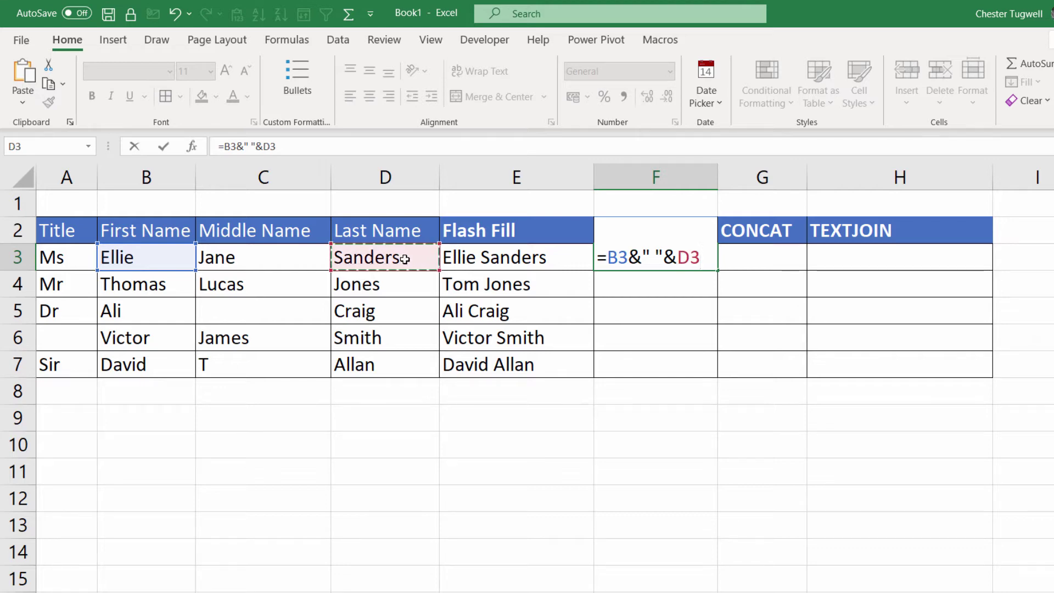
key("Return")
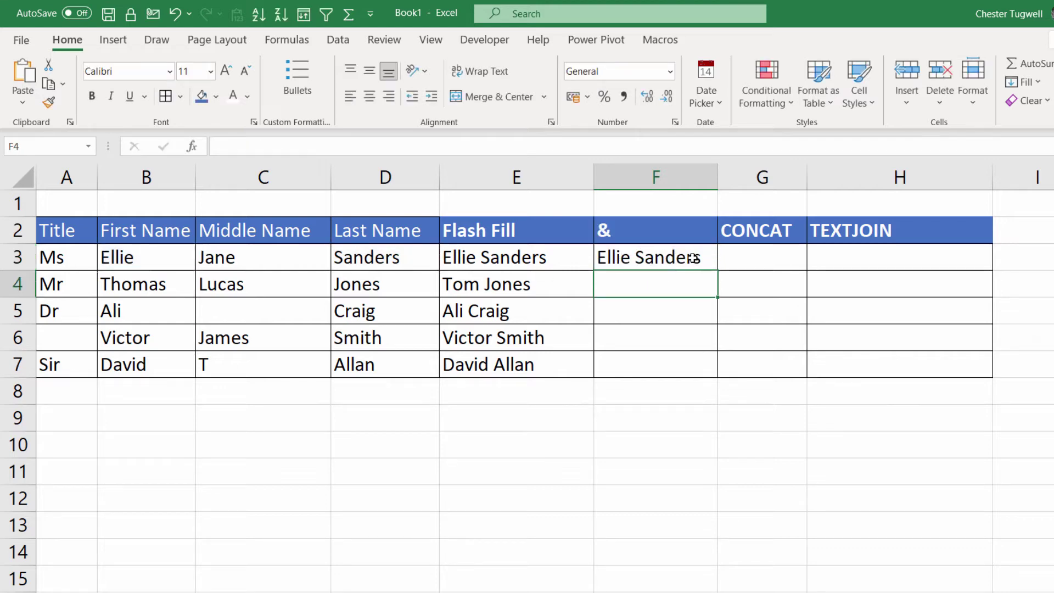
left_click(690, 258)
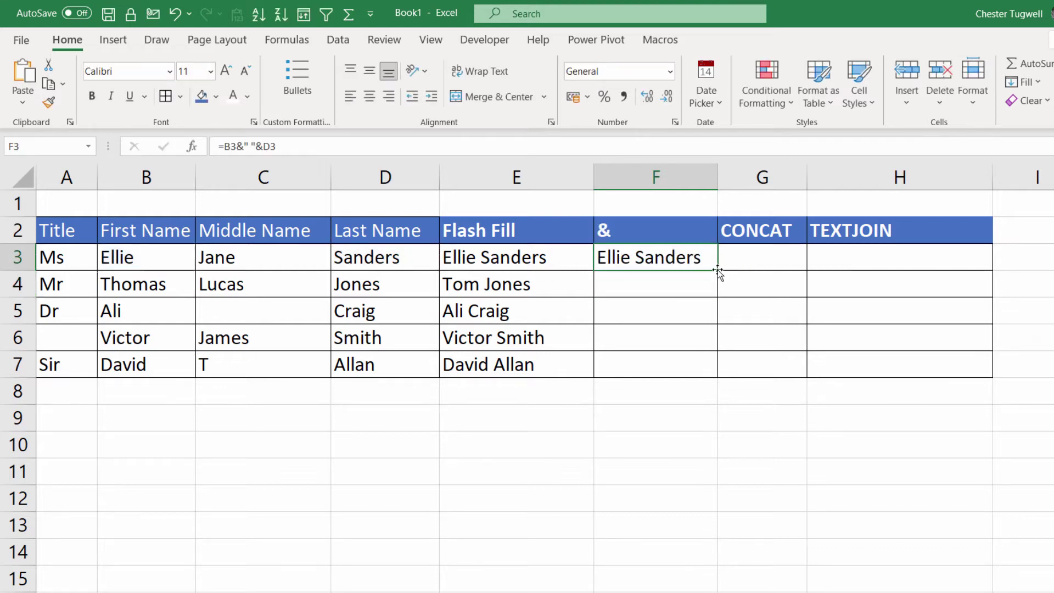
double_click(718, 270)
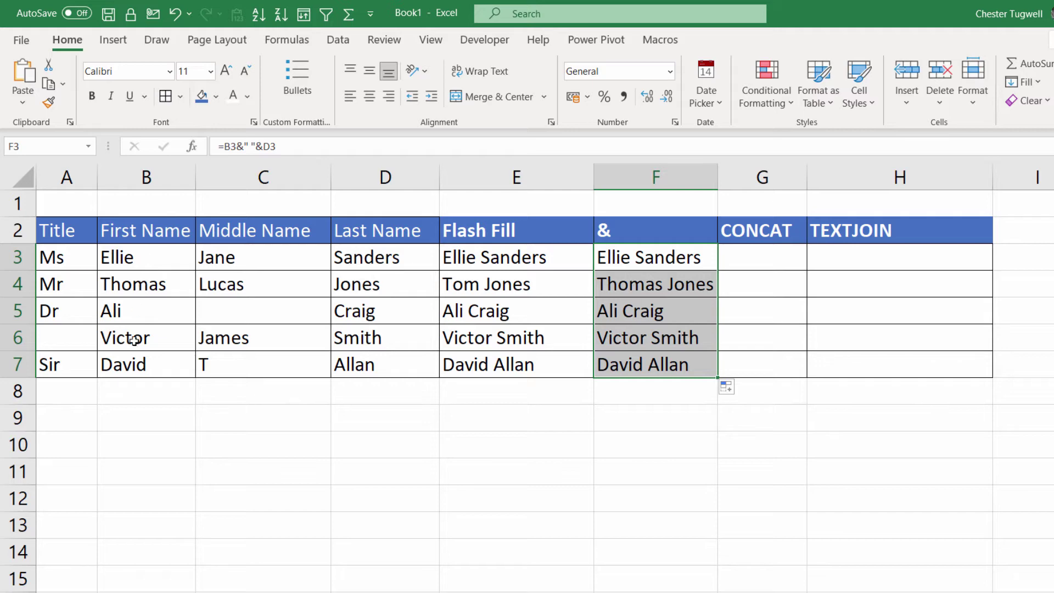
double_click(165, 285)
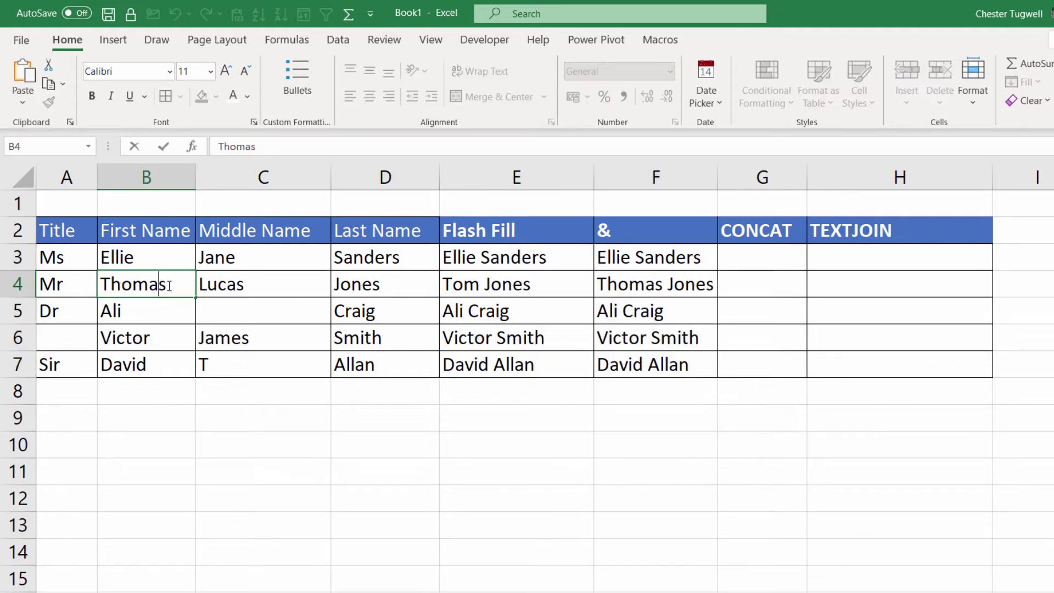
left_click_drag(167, 283, 101, 284)
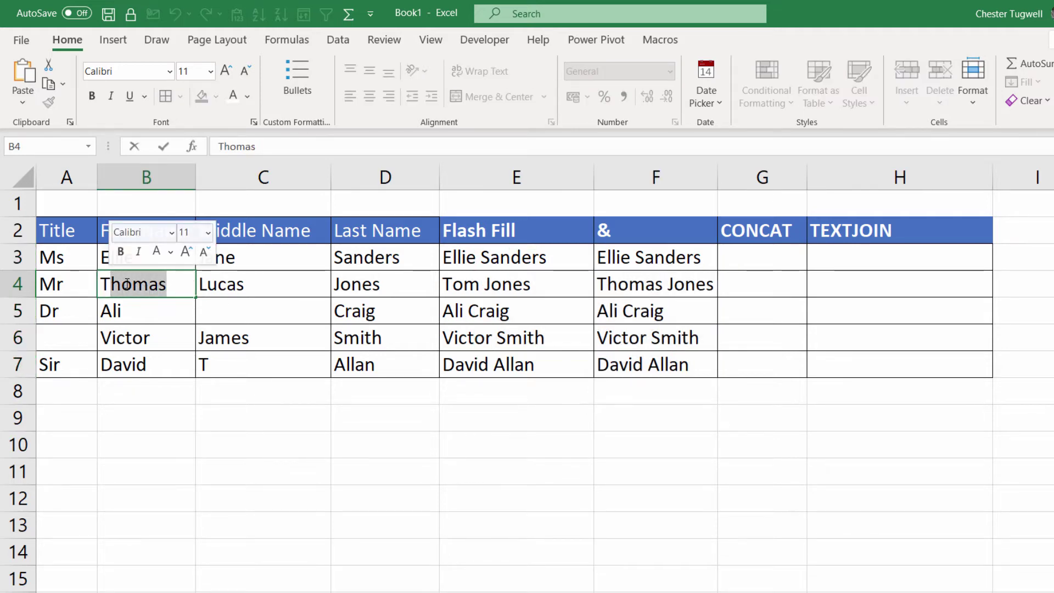
type("Tom")
key("Return")
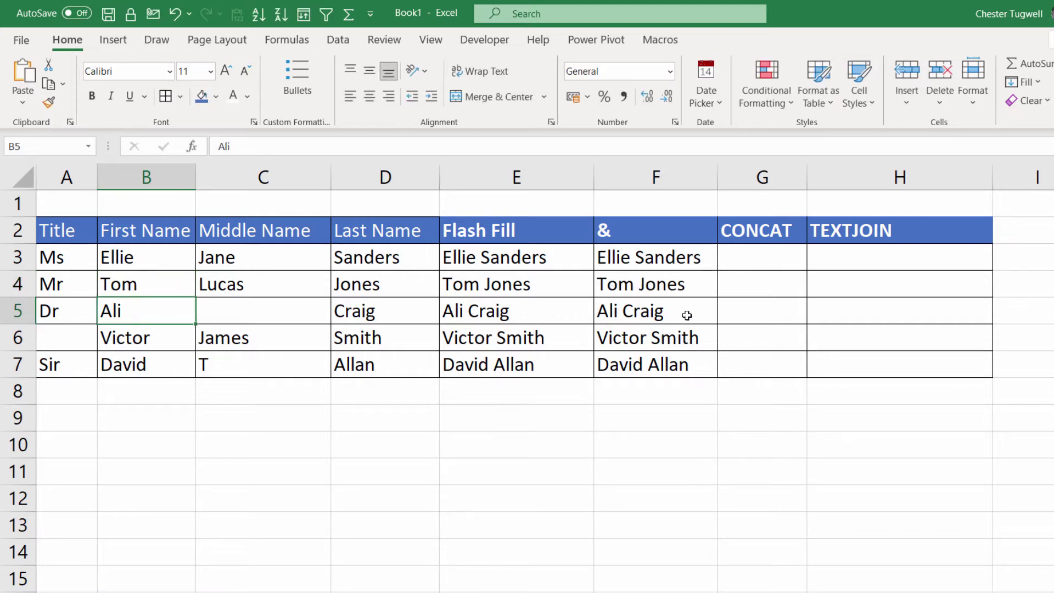
left_click_drag(807, 177, 830, 180)
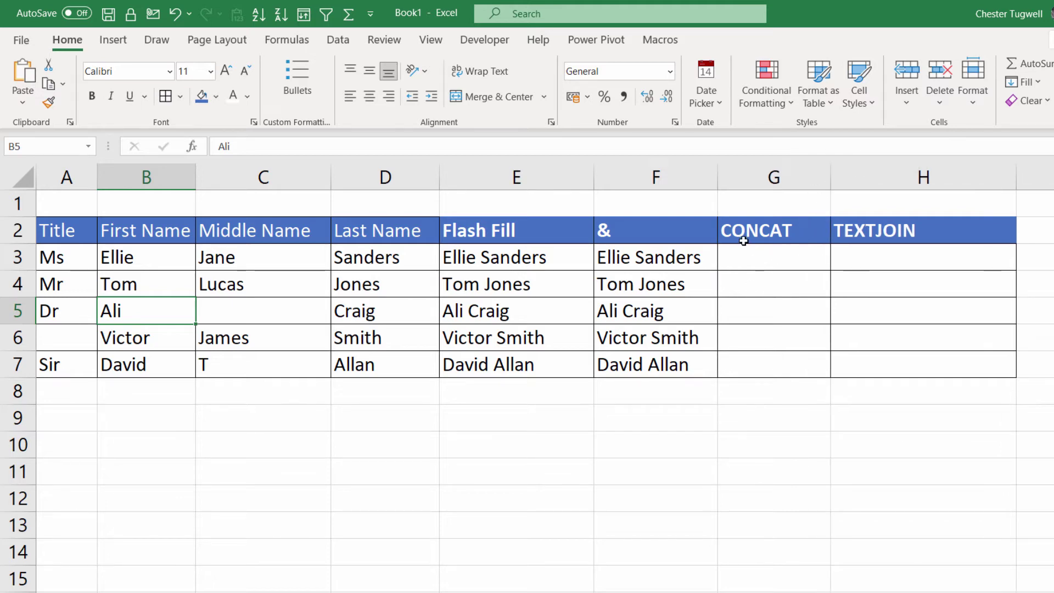
Enter =CONCAT(B3," ",D3) in G3 and fill it down through G7.
left_click(761, 263)
type("=con")
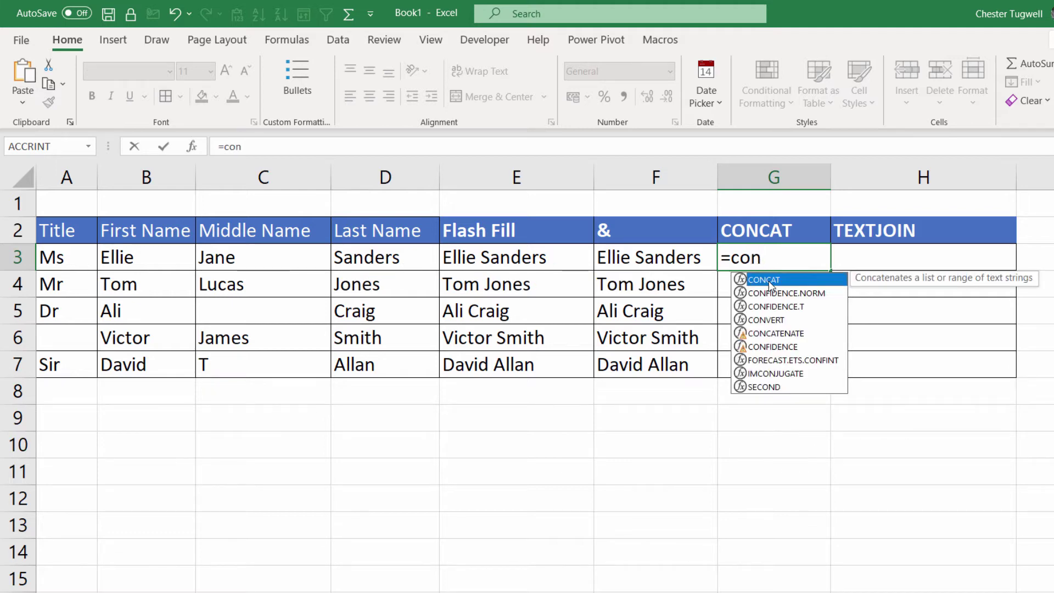
double_click(771, 284)
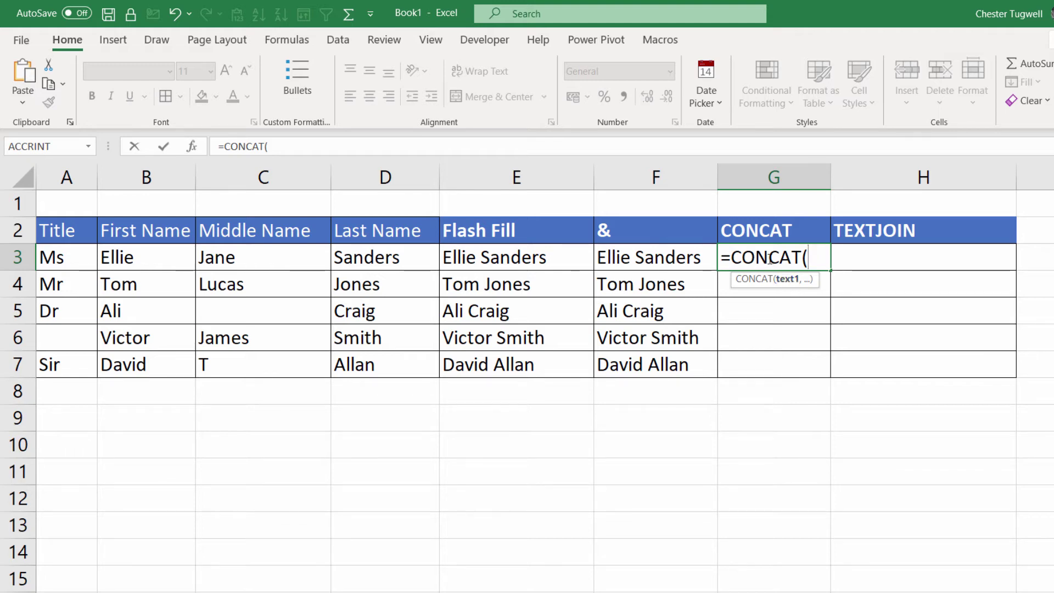
left_click(134, 258)
type(",\" \",")
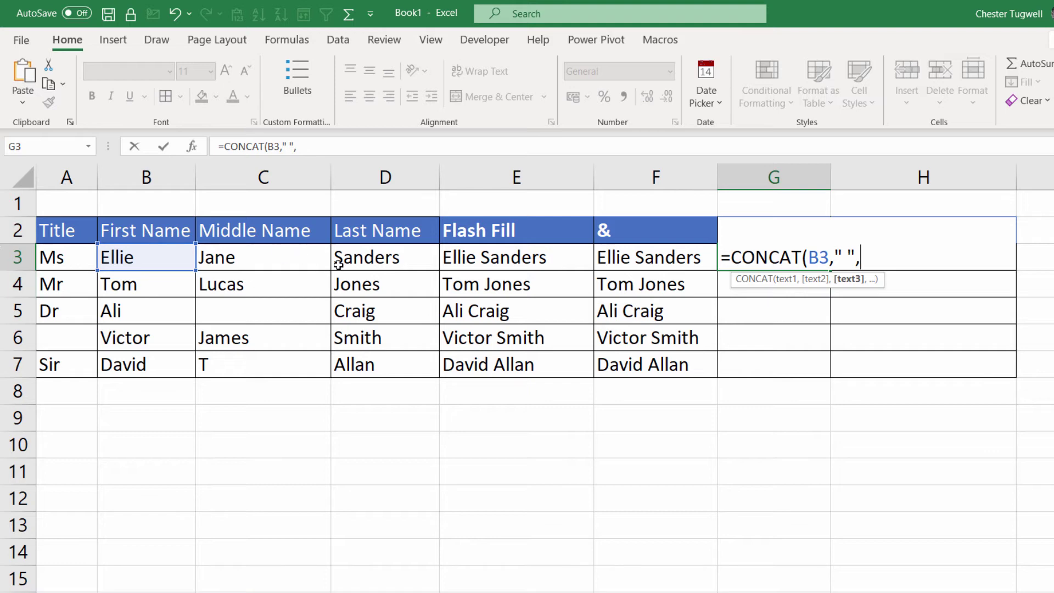
left_click(371, 257)
type(")")
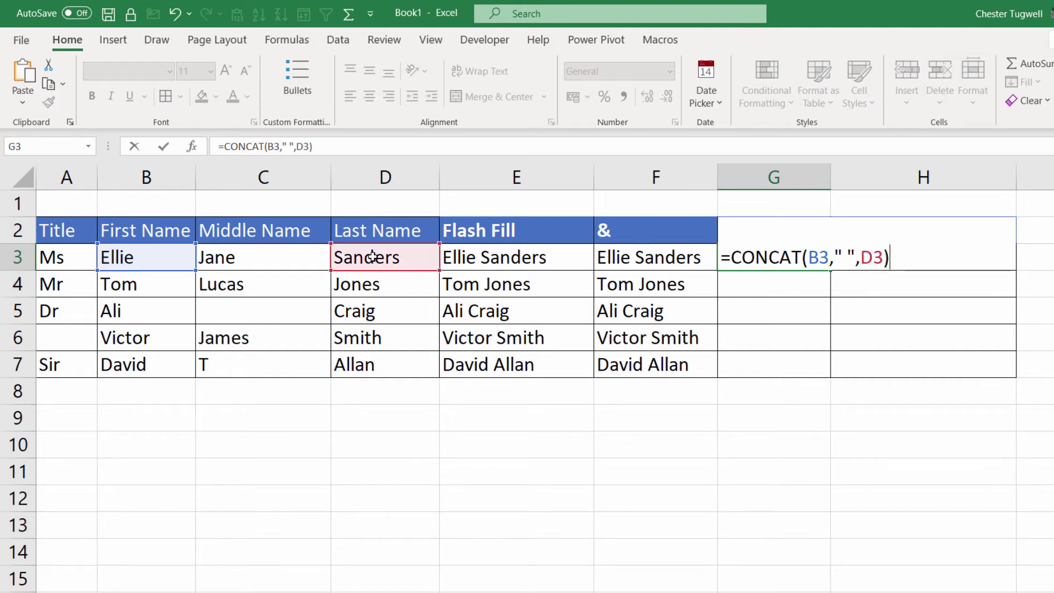
key("Return")
left_click(824, 258)
double_click(828, 268)
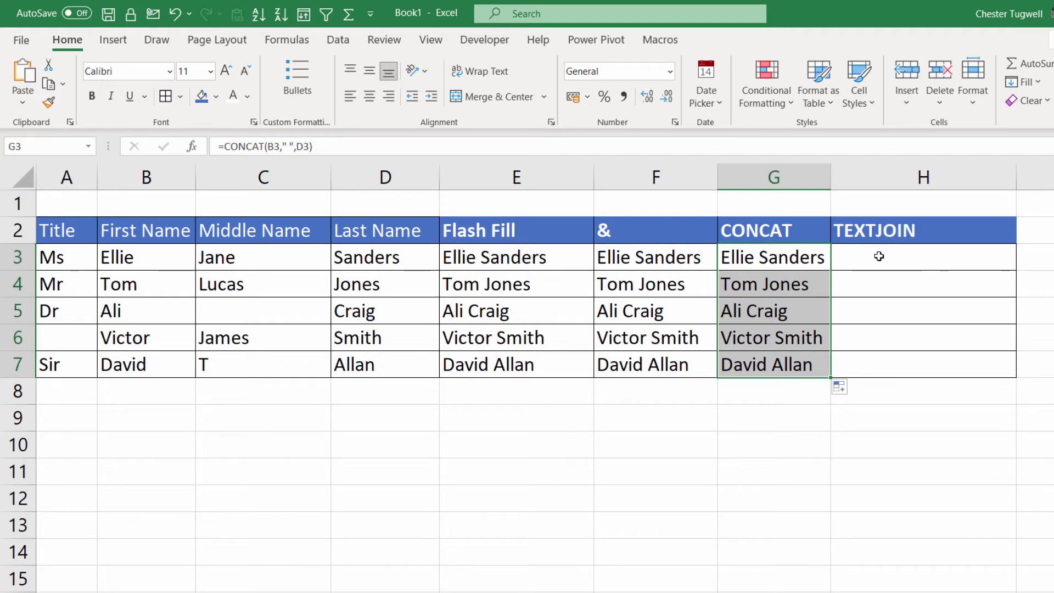
left_click(877, 263)
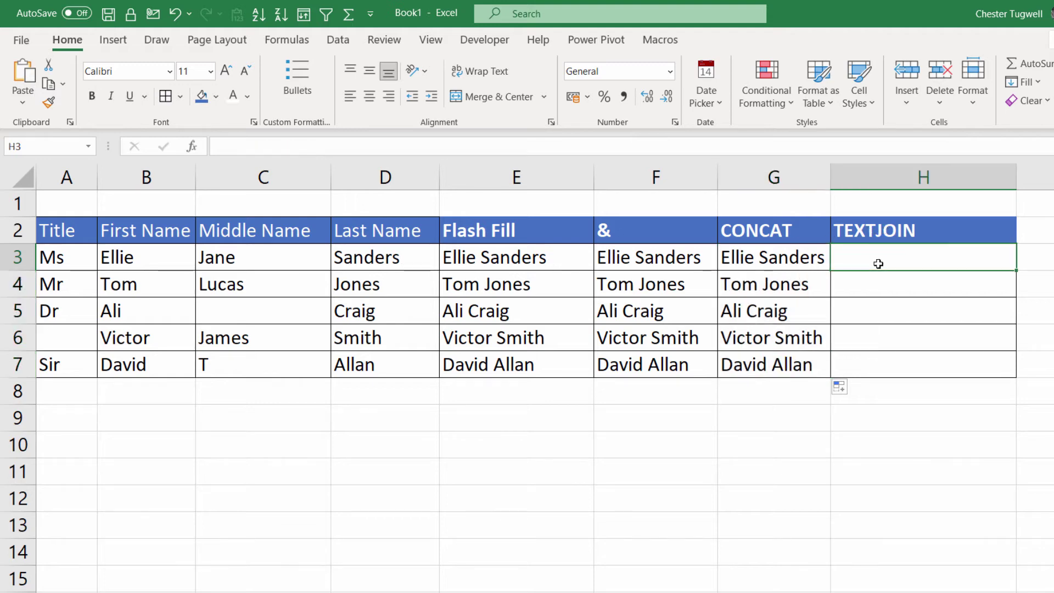
type("=text")
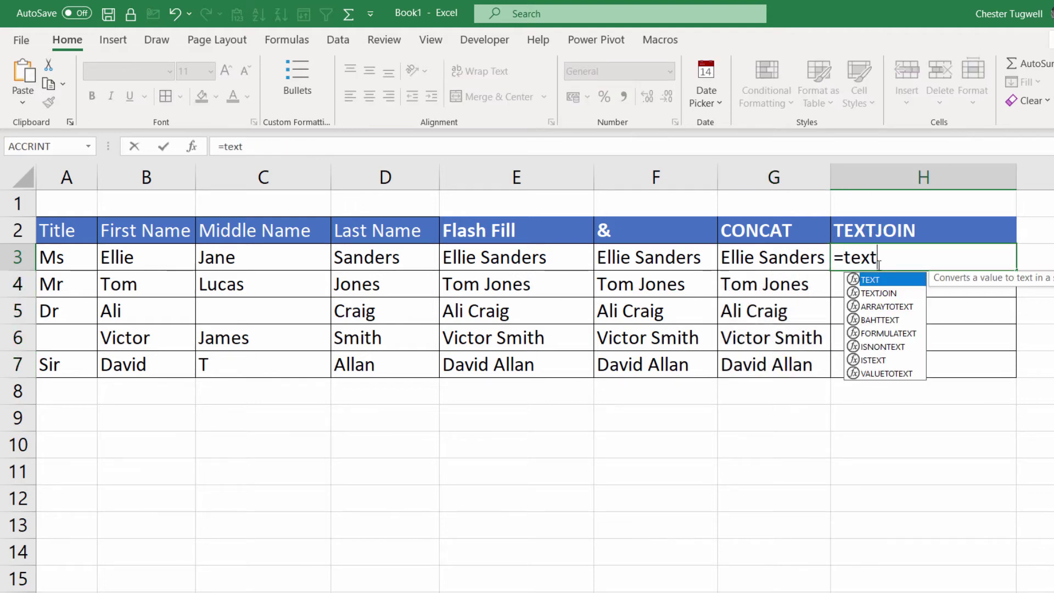
key("Down")
key("Tab")
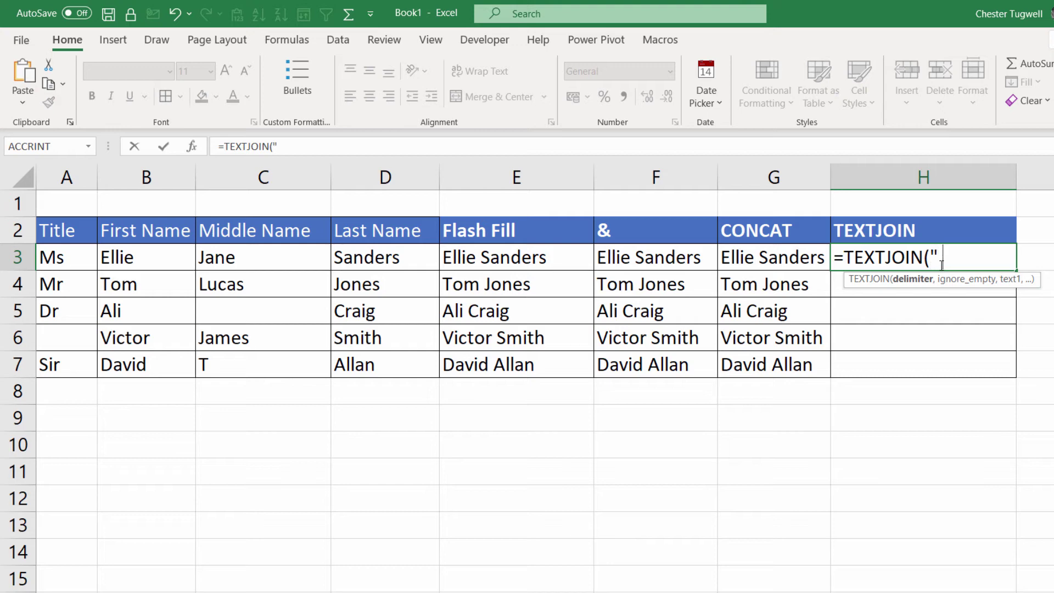
type(",")
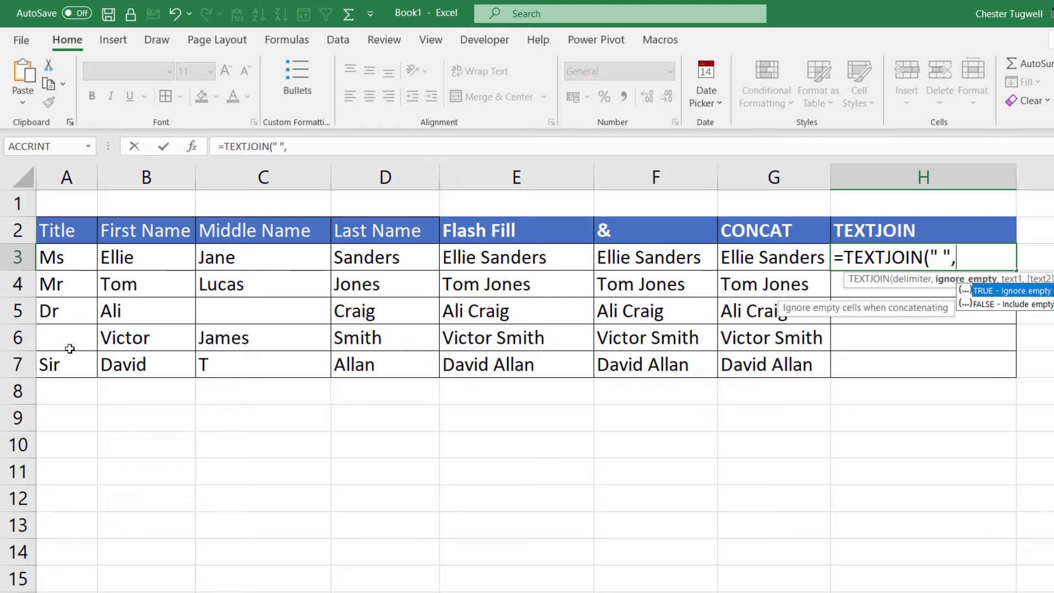
double_click(1013, 291)
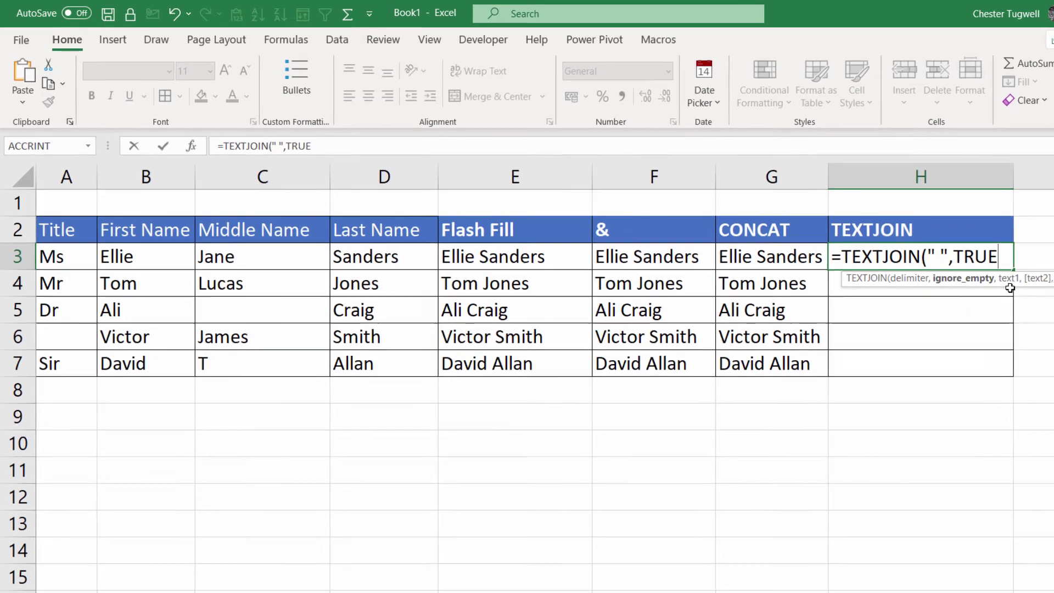
type(",")
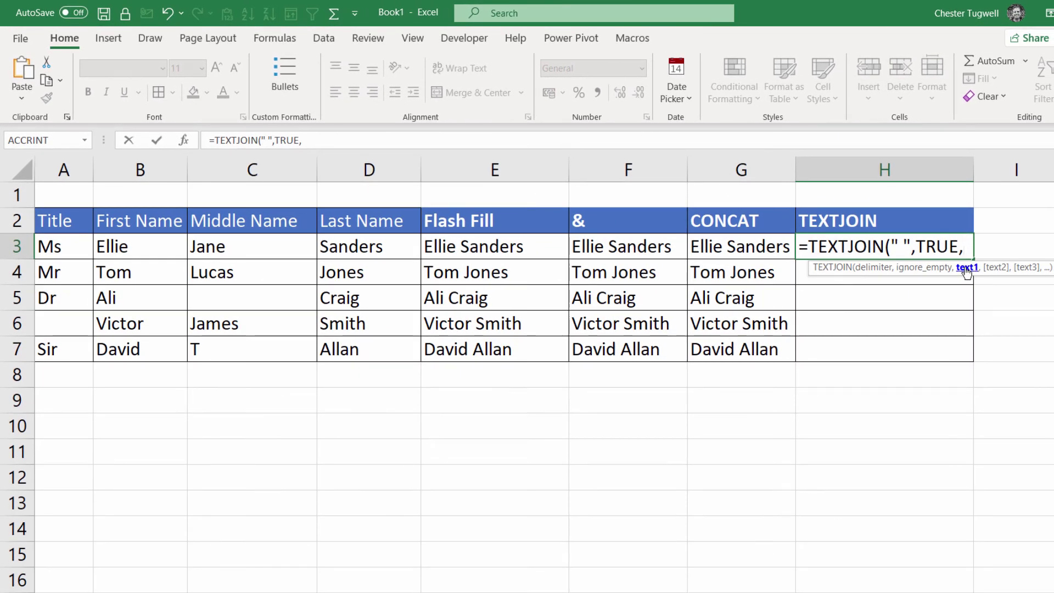
left_click_drag(62, 249, 390, 251)
type(")")
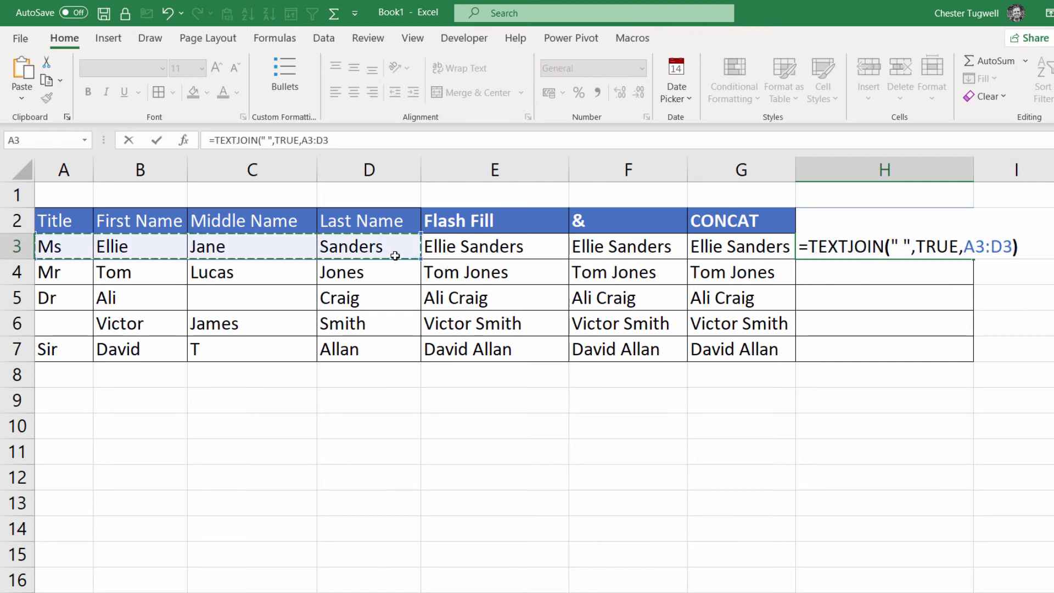
key("Return")
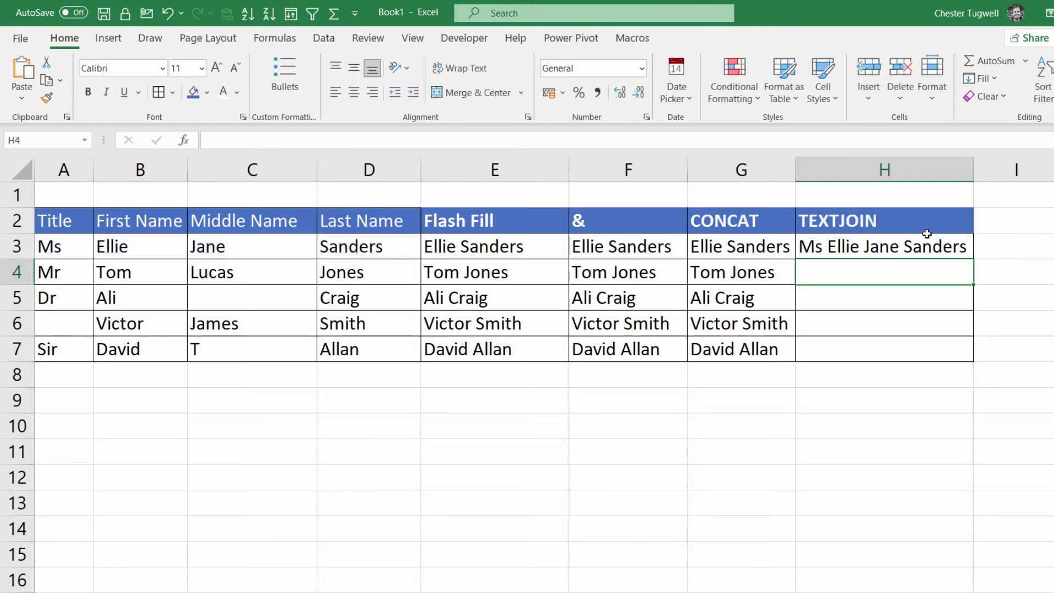
left_click(957, 250)
double_click(972, 258)
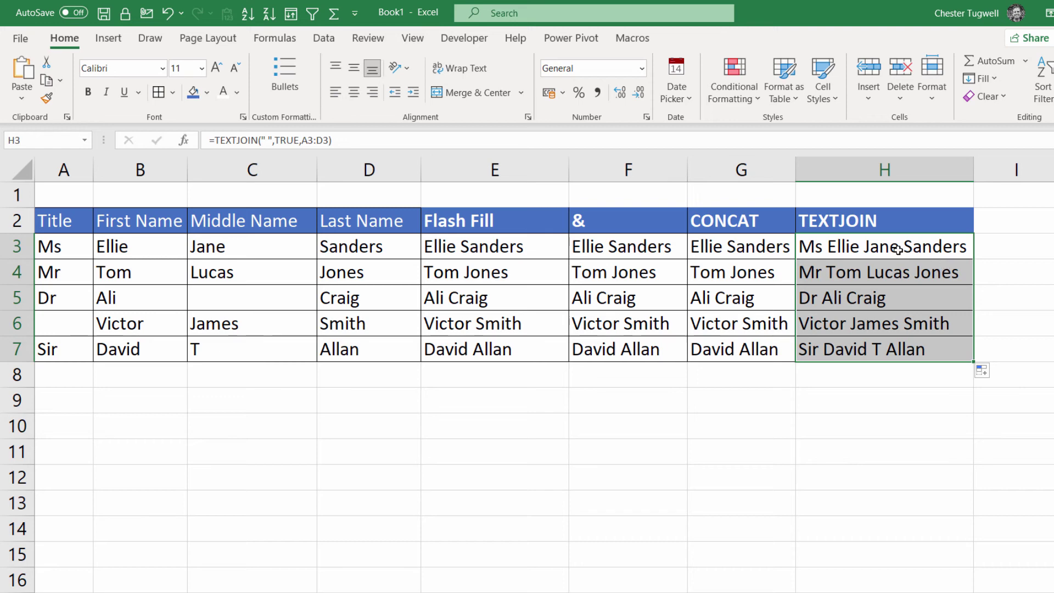
key("Delete")
type("=text")
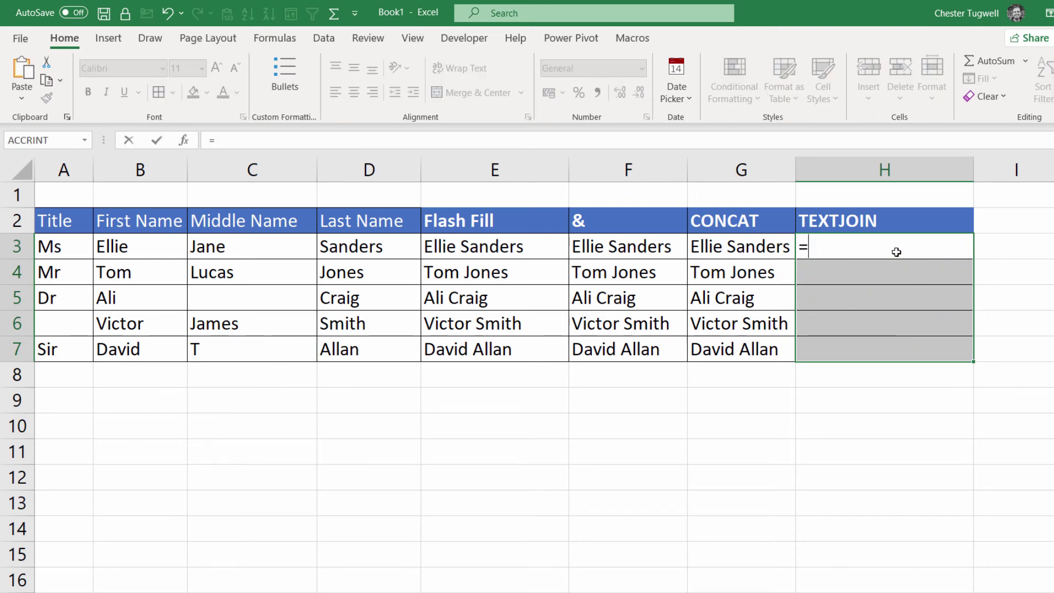
double_click(850, 284)
type("\" \"")
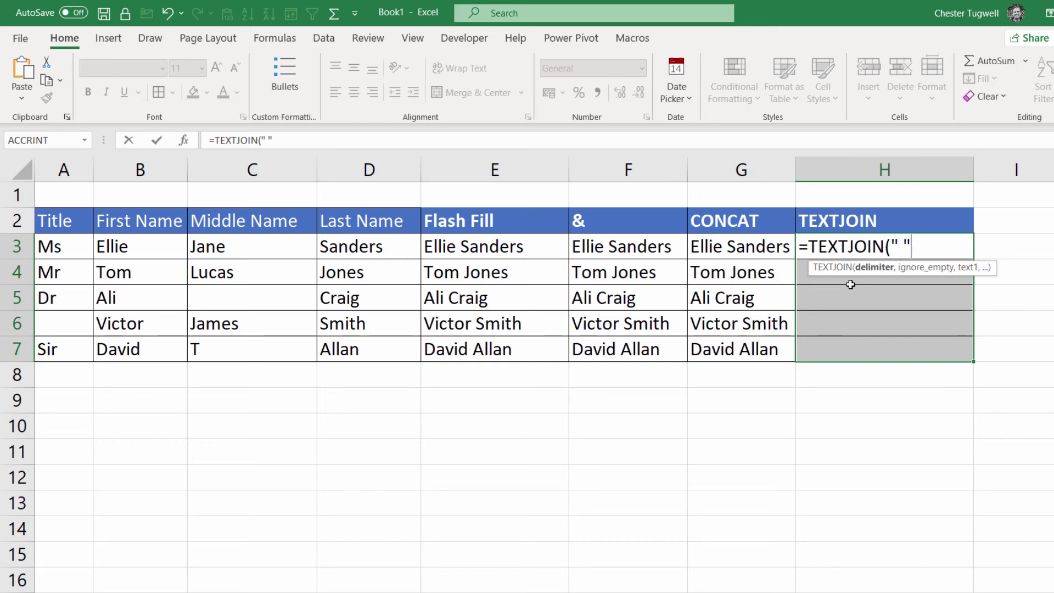
type(",")
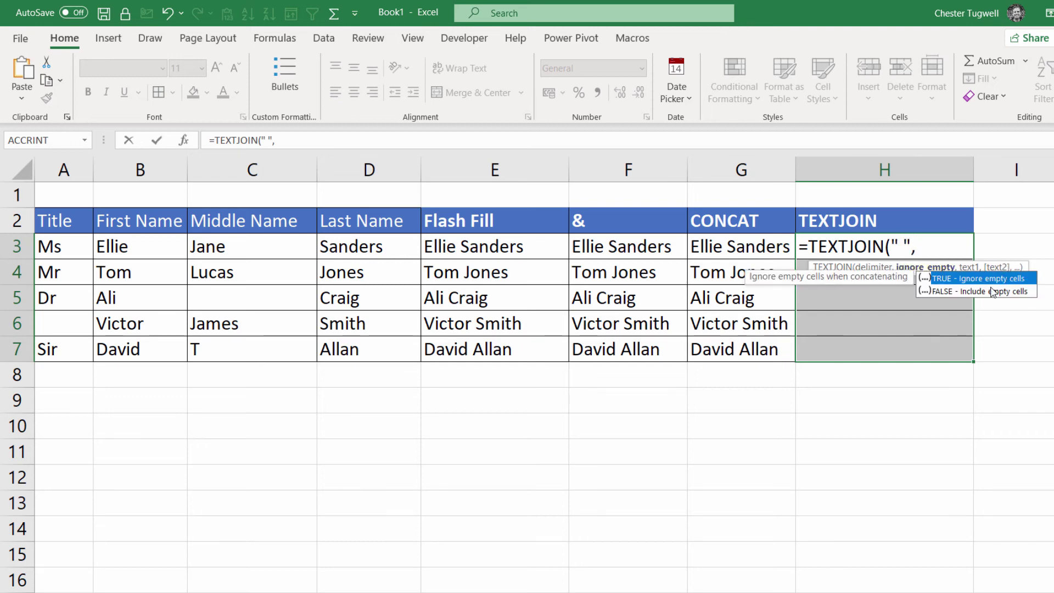
double_click(957, 277)
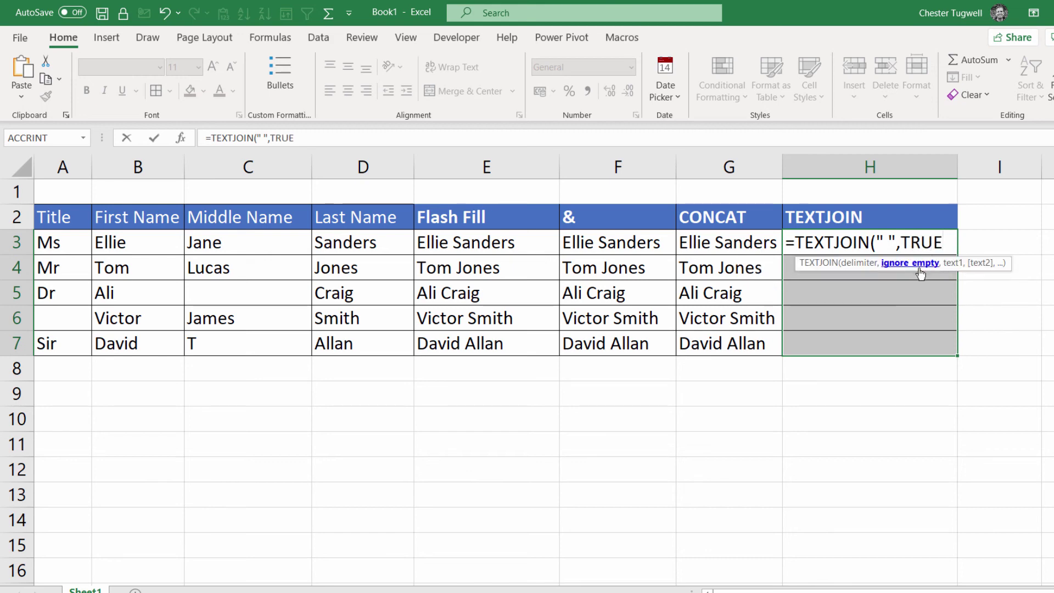
type(",")
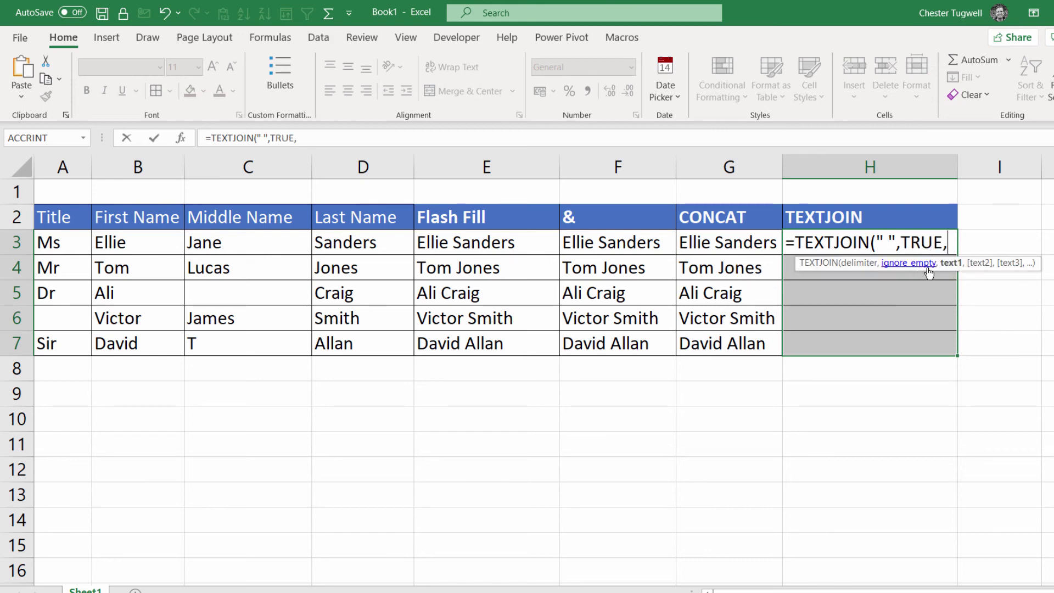
left_click(141, 242)
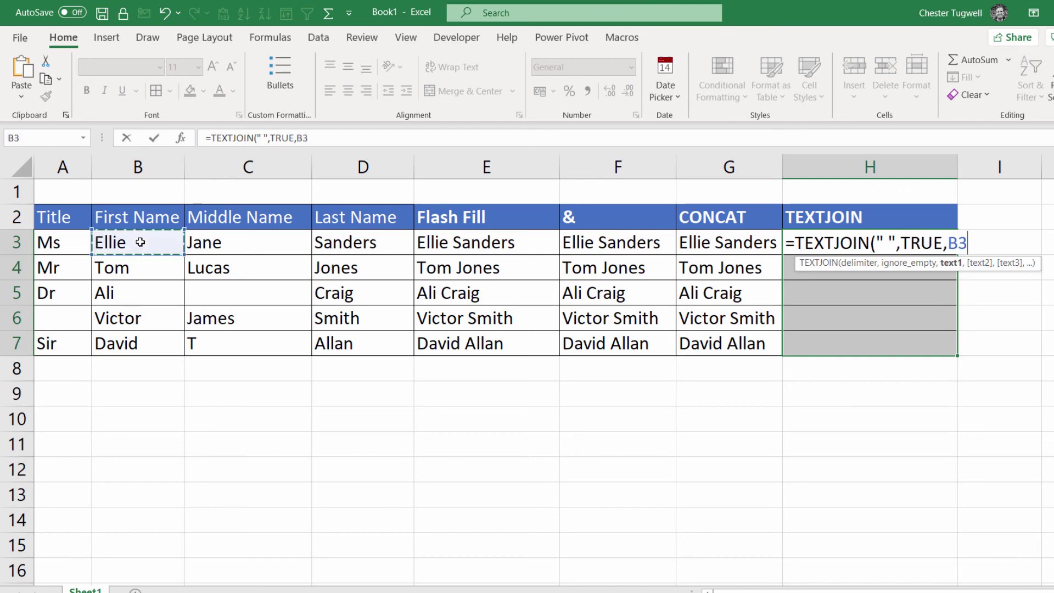
type(",")
left_click(363, 239)
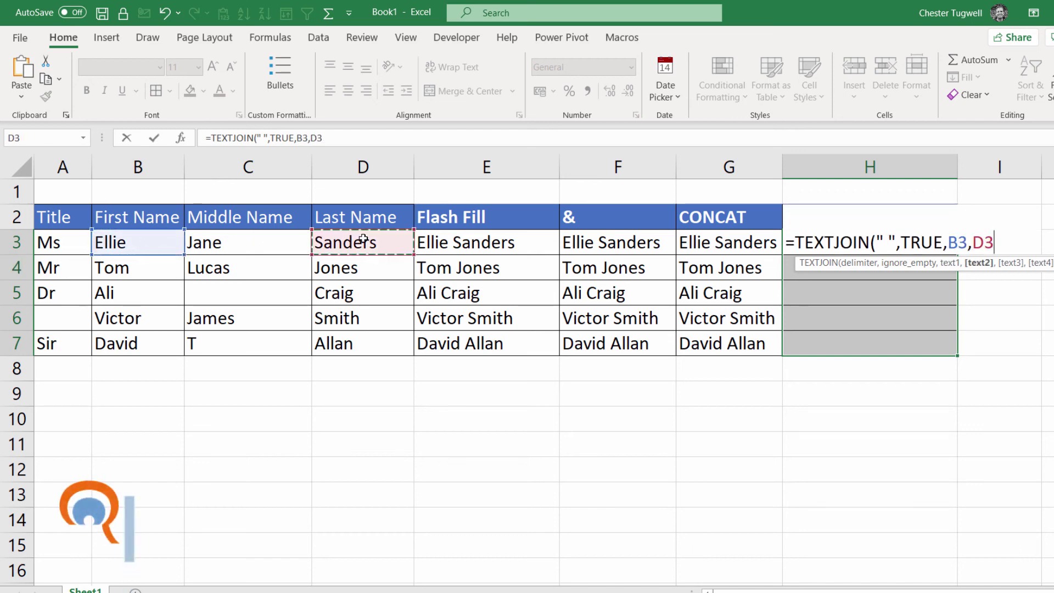
type(")")
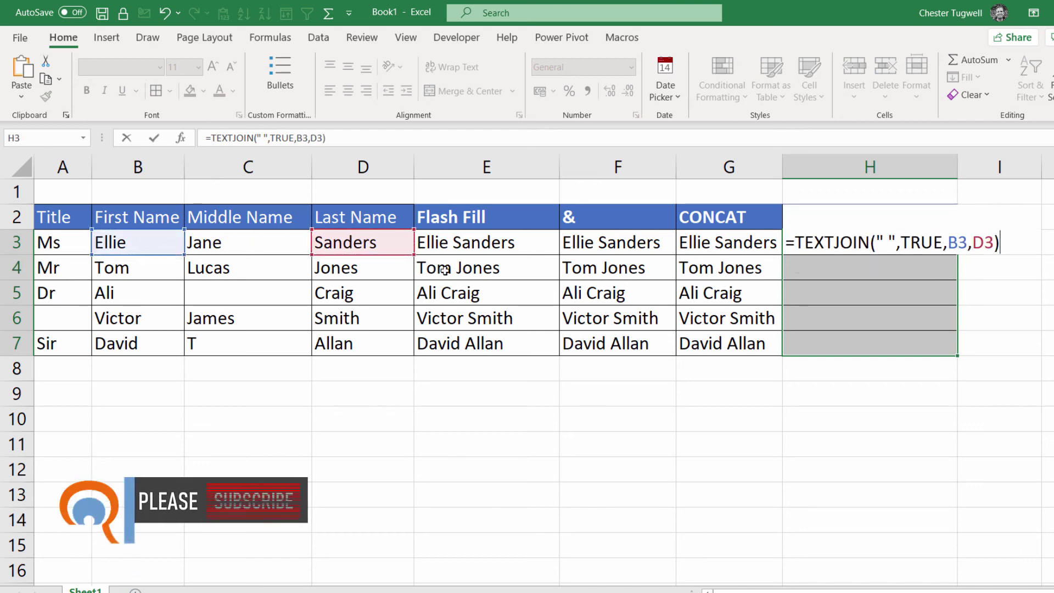
key("Return")
left_click(937, 242)
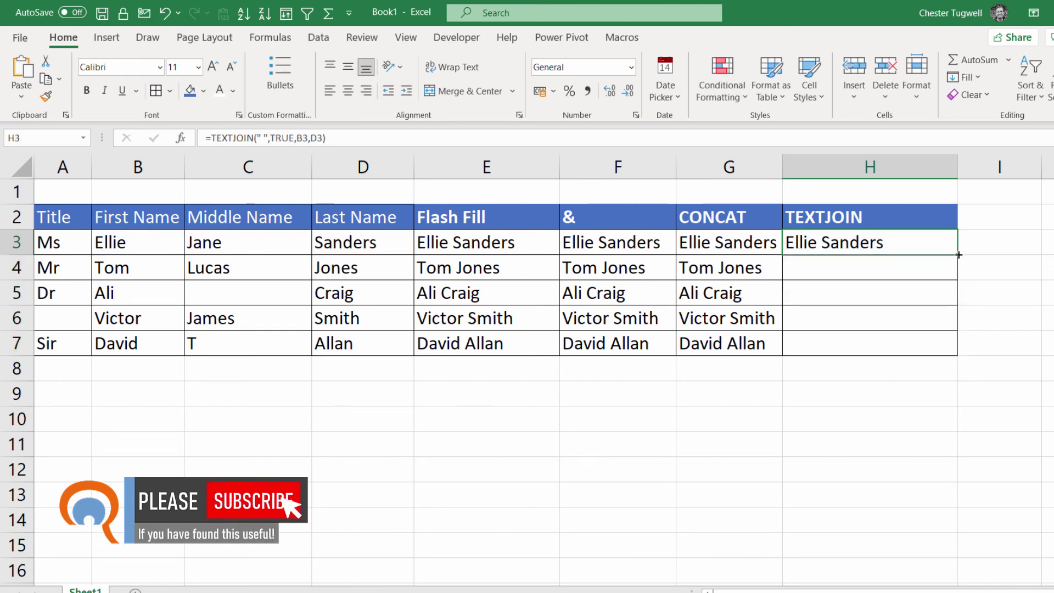